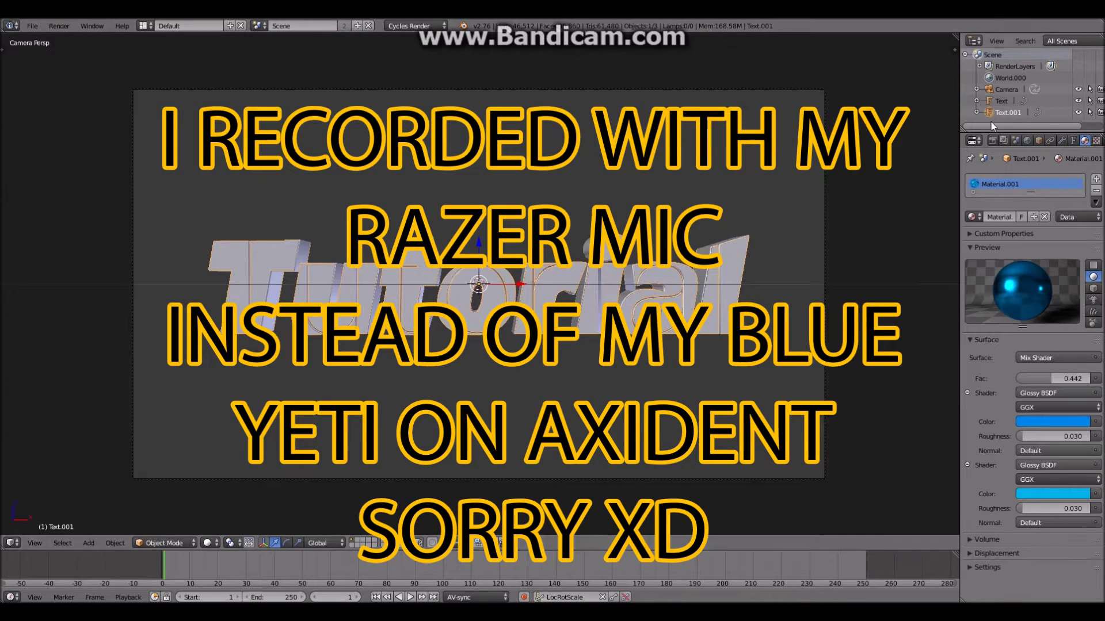
Step: Display the scene's render settings and collapse the Sampling section
click(993, 141)
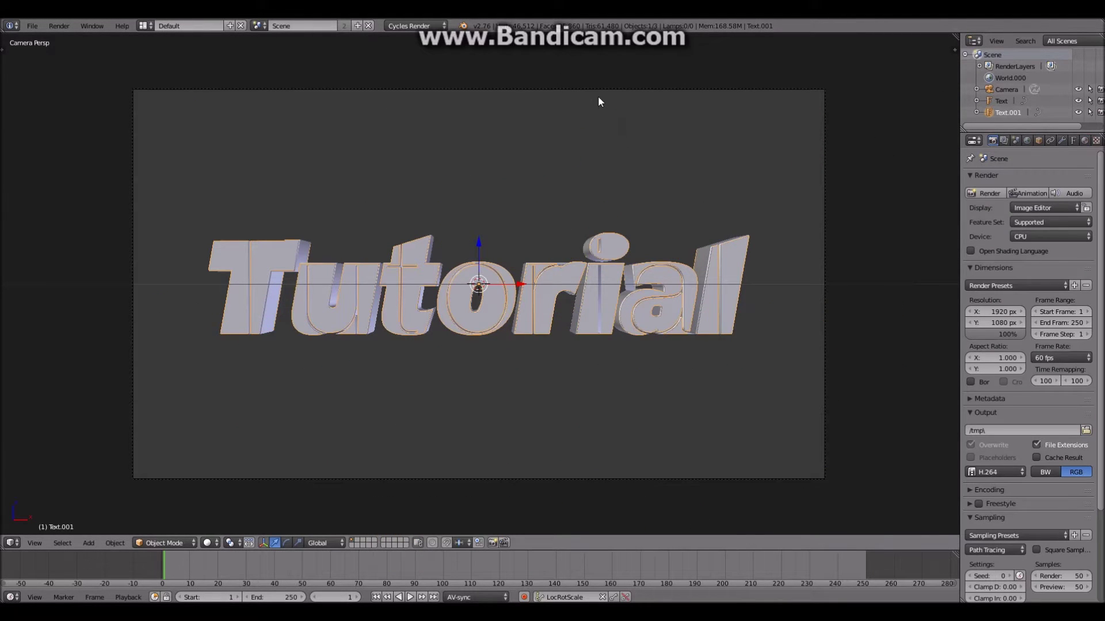
click(1034, 514)
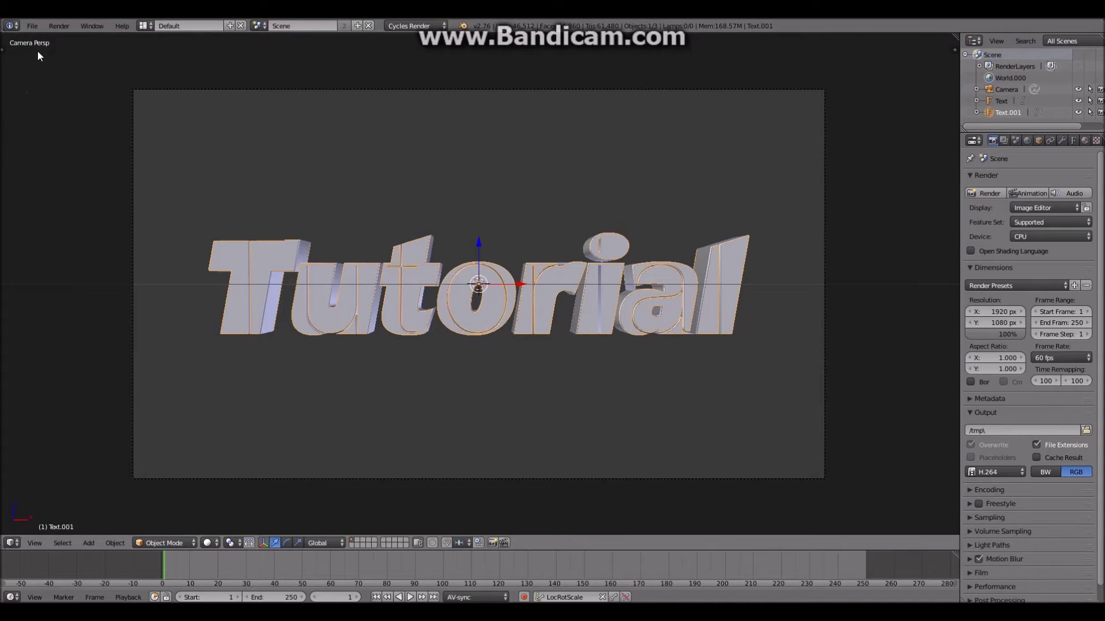
Step: Change the screen layout to Compositing and enable Use Nodes, Backdrop and Auto Render
click(143, 26)
click(174, 65)
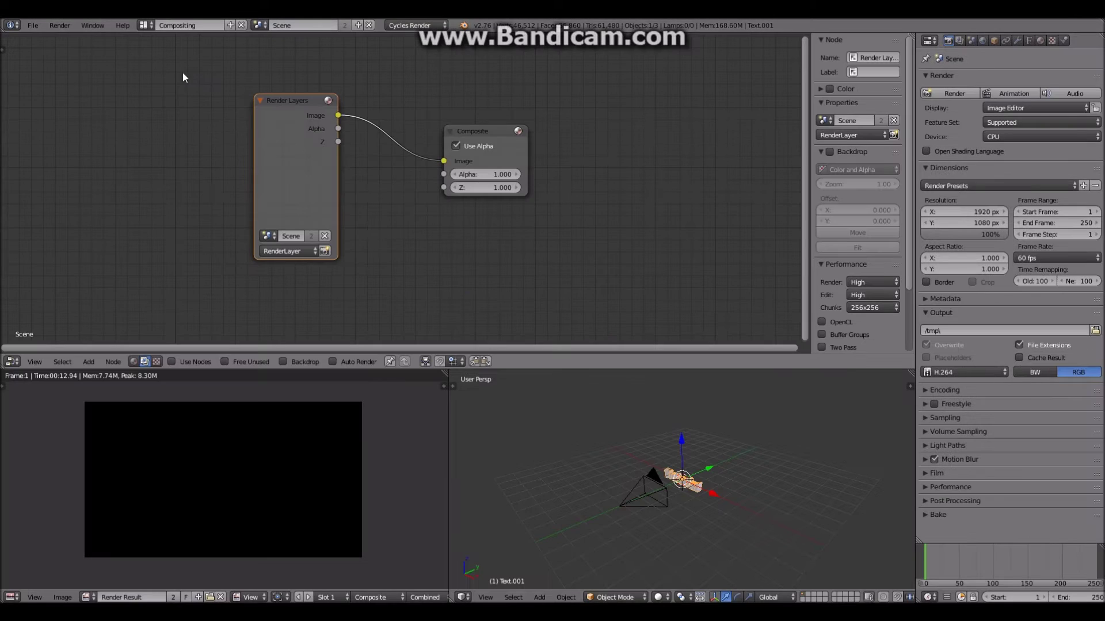
click(189, 363)
click(298, 362)
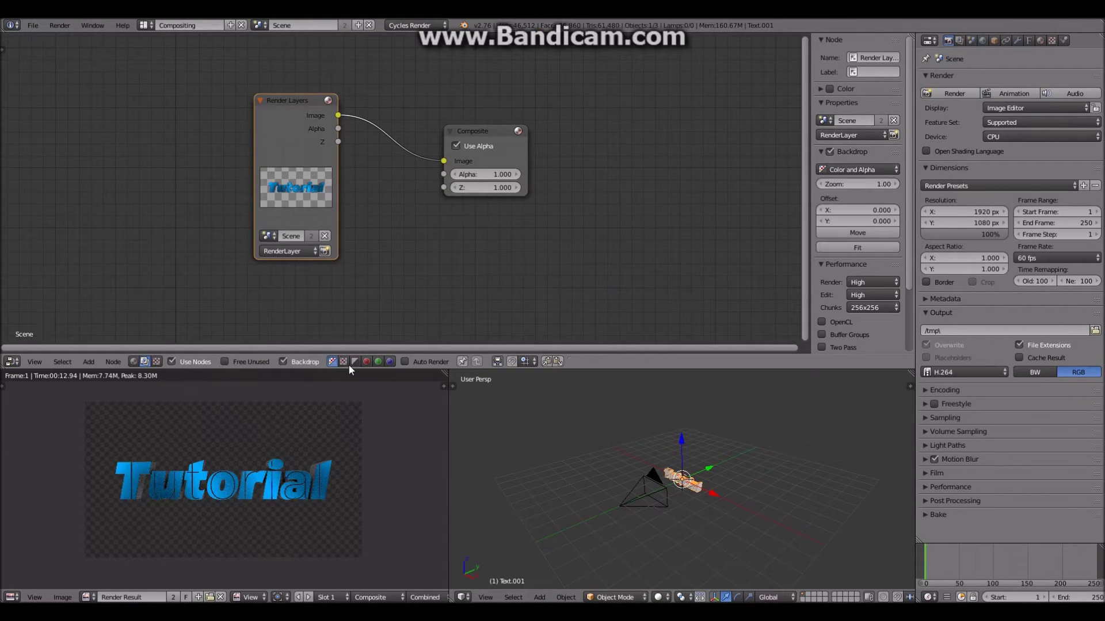
click(416, 358)
Step: Move the Render Layers node away from the Composite node to make room between them
drag(291, 132, 179, 108)
middle_drag(86, 266, 162, 310)
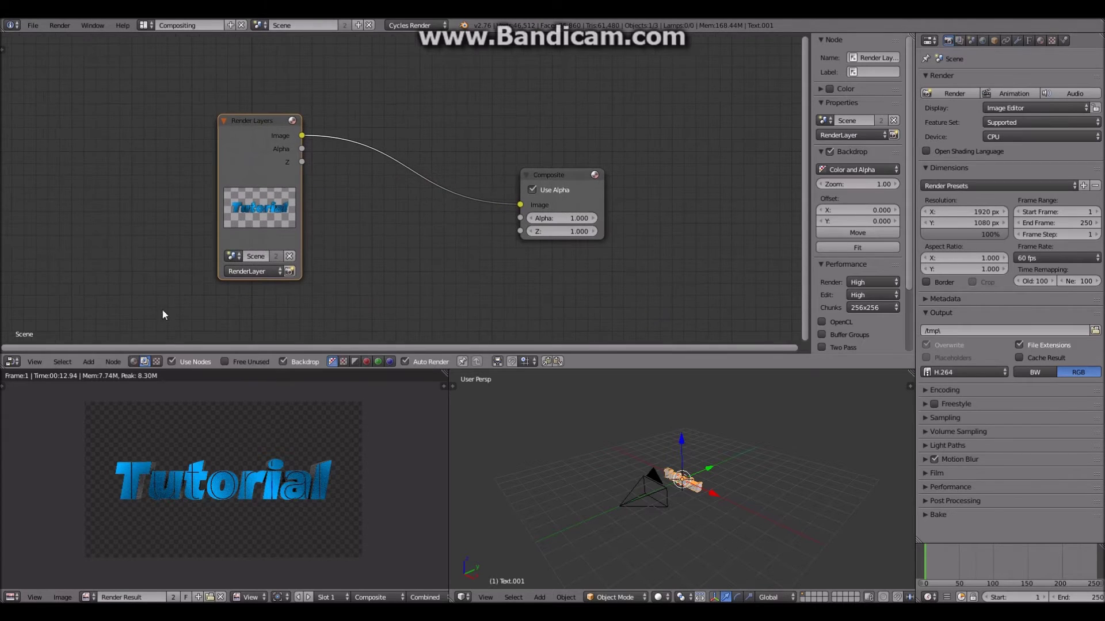
key(Home)
Step: Add a Lens Distortion node and insert it on the link between the Render Layers and Composite nodes
click(88, 362)
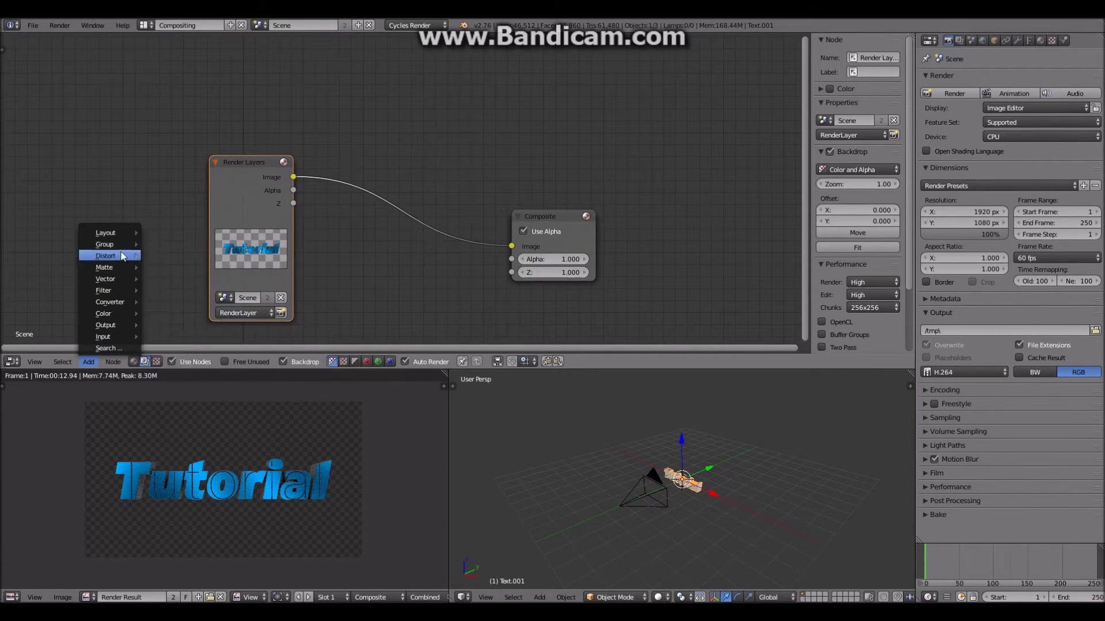
mouse_move(125, 256)
click(184, 271)
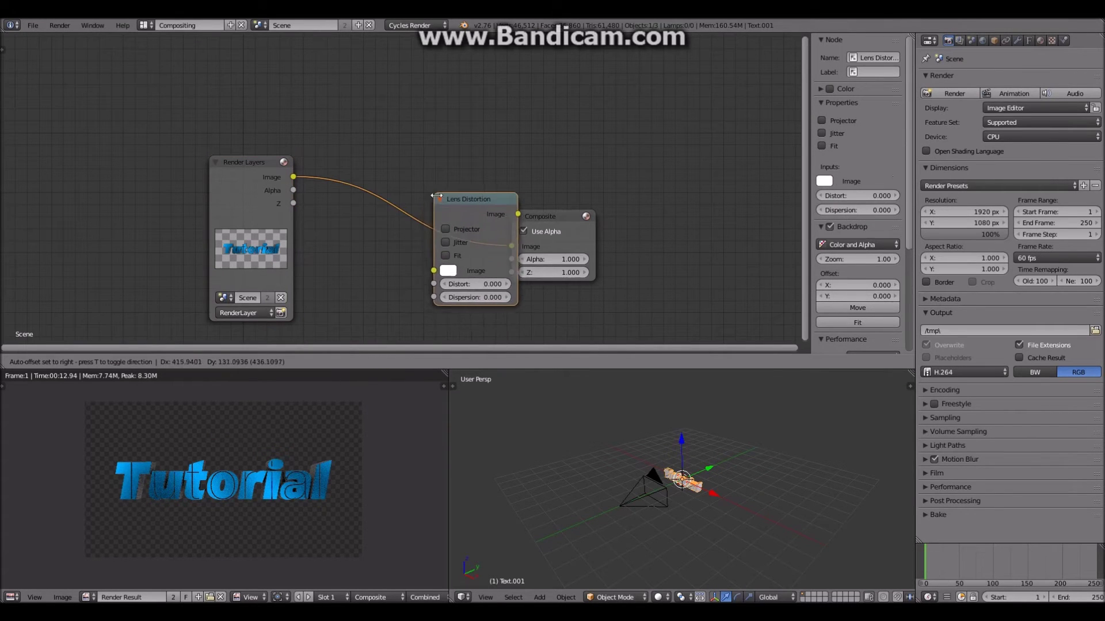
click(381, 199)
middle_drag(437, 220, 454, 213)
scroll(440, 221, up, 1)
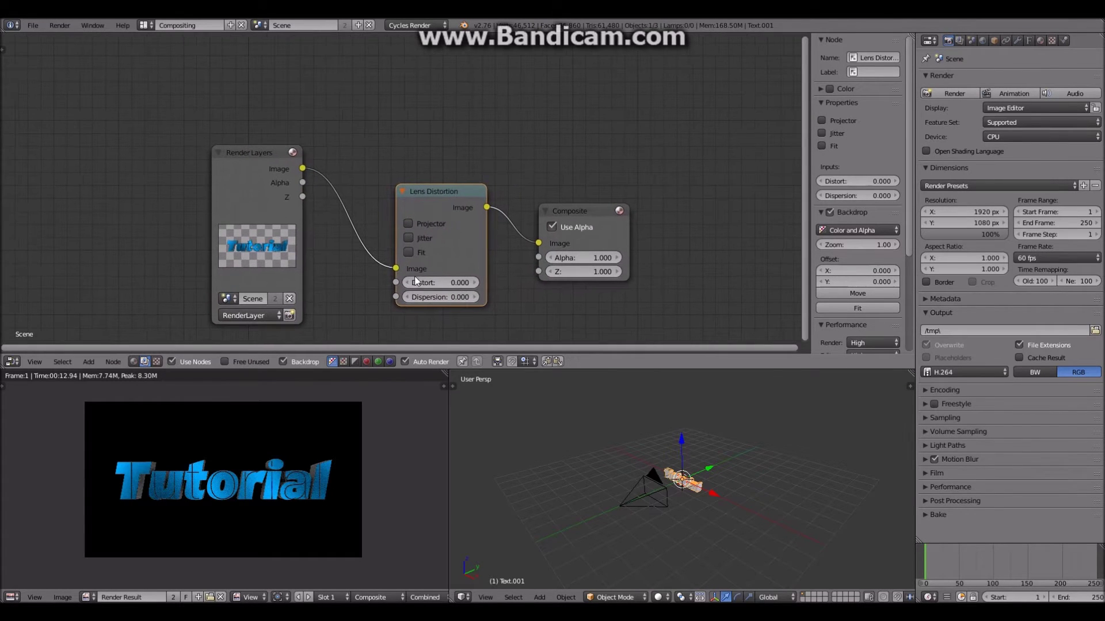
Step: Try the Lens Distortion node's Projector option with different Dispersion values and a Distort of -0.5, and turn Projector off
click(423, 222)
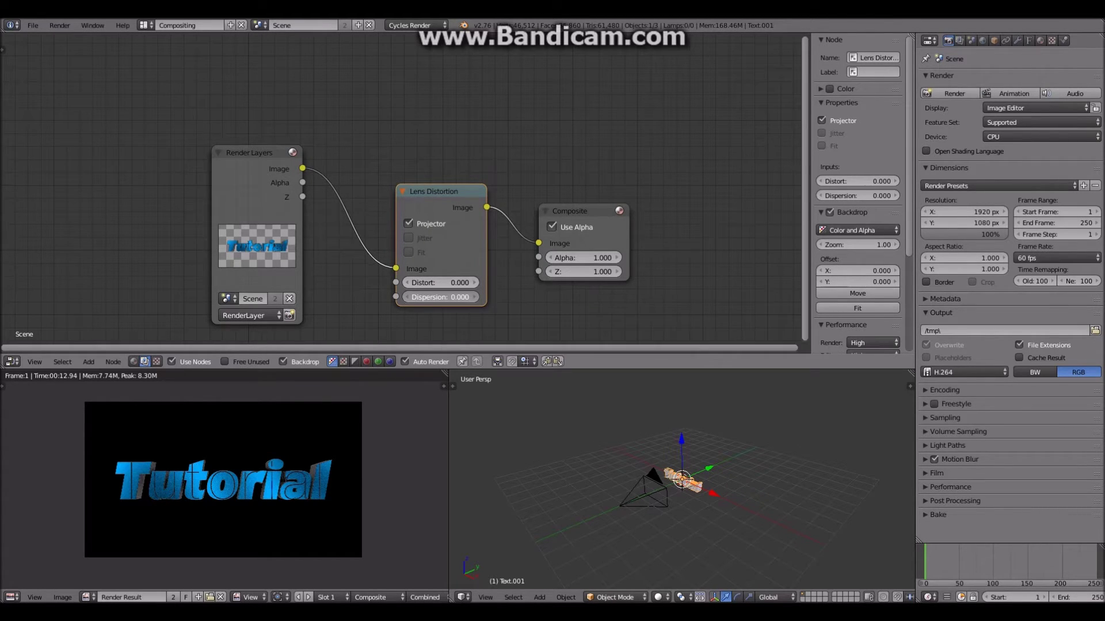
click(440, 297)
click(488, 301)
click(472, 298)
click(473, 298)
drag(465, 298, 339, 280)
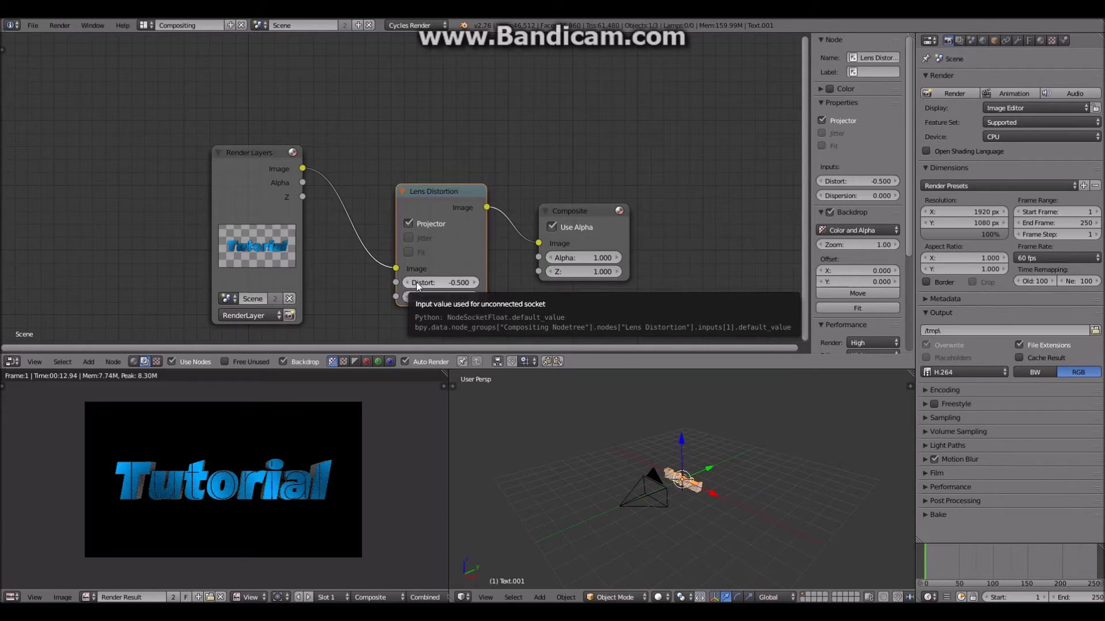
click(435, 283)
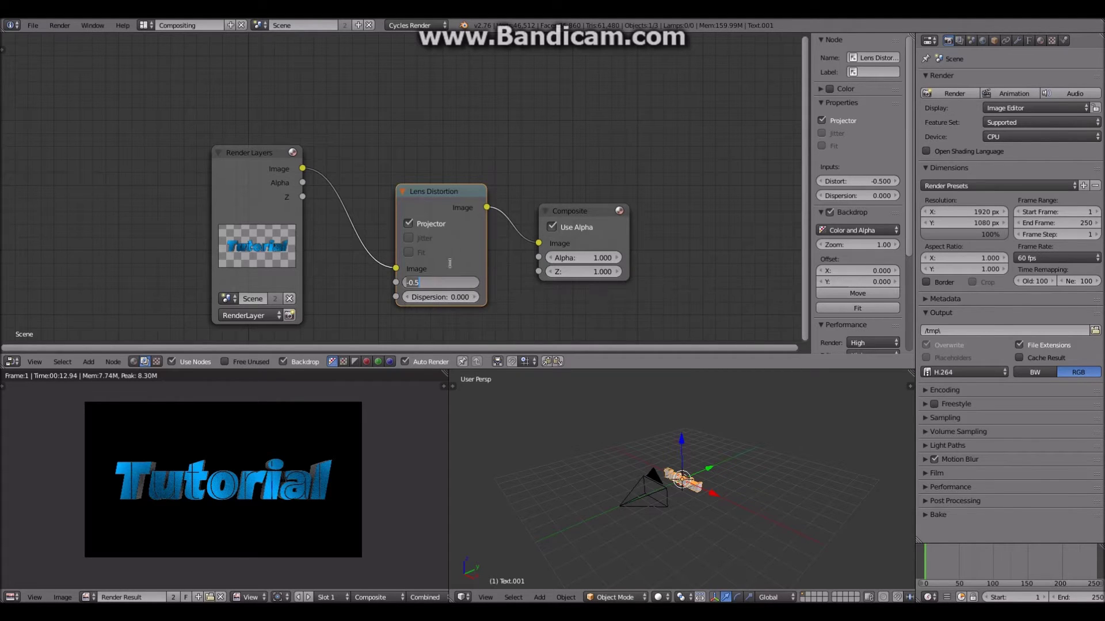
key(Return)
click(425, 225)
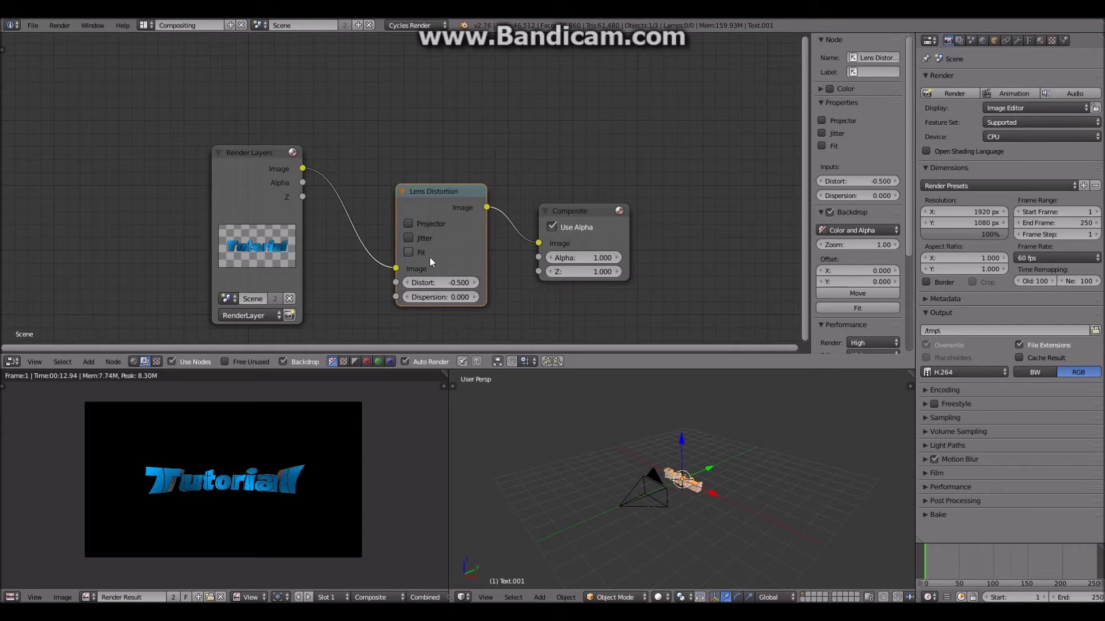
Step: Try out the Distort setting by raising it in increments to 0 and lowering it again
click(473, 284)
click(473, 283)
click(473, 284)
click(473, 283)
click(473, 284)
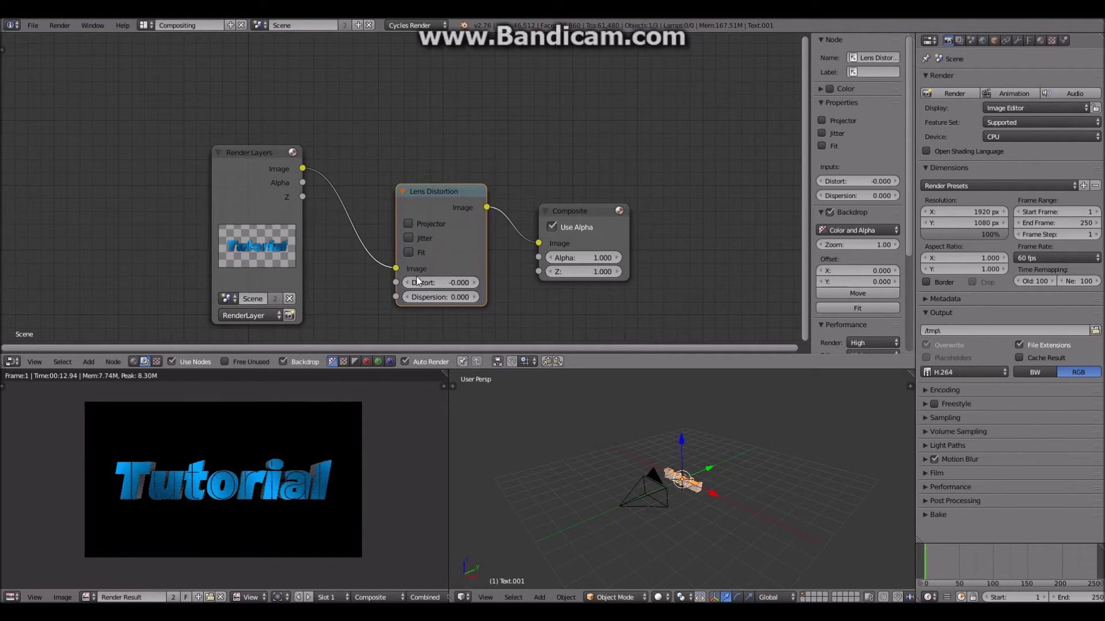
click(406, 282)
click(406, 282)
click(406, 282)
click(406, 282)
click(407, 283)
click(406, 282)
click(406, 282)
click(406, 283)
click(407, 282)
click(406, 282)
Step: Set the Lens Distortion node's Distort to 0 and keyframe it at frame 1
click(461, 281)
text(0)
key(Return)
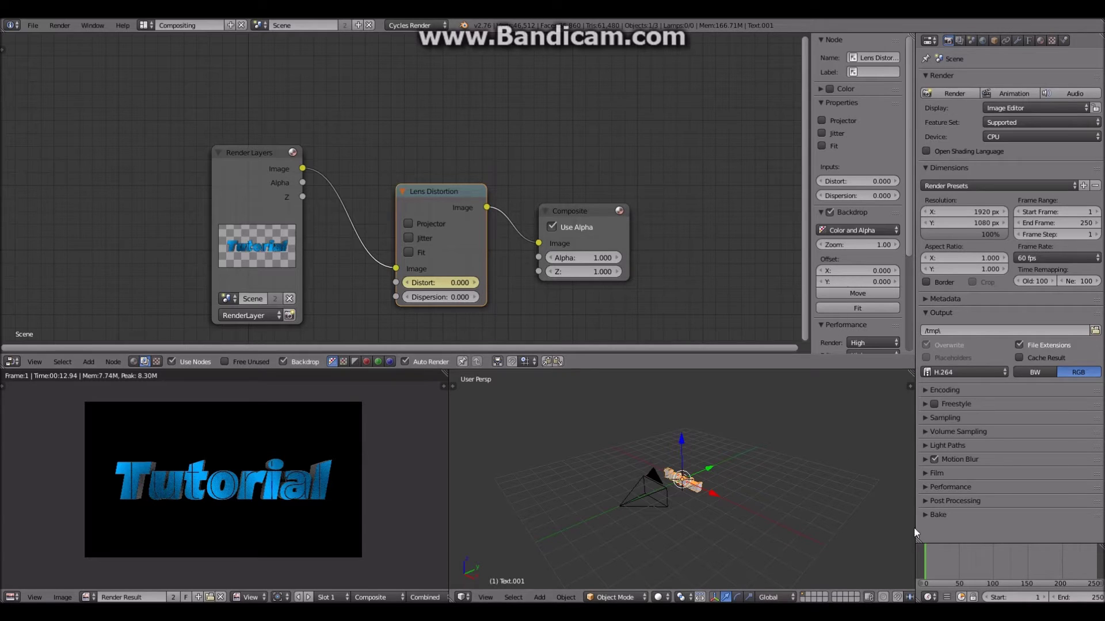
Step: Widen the timeline area and move the current frame to 20
click(942, 568)
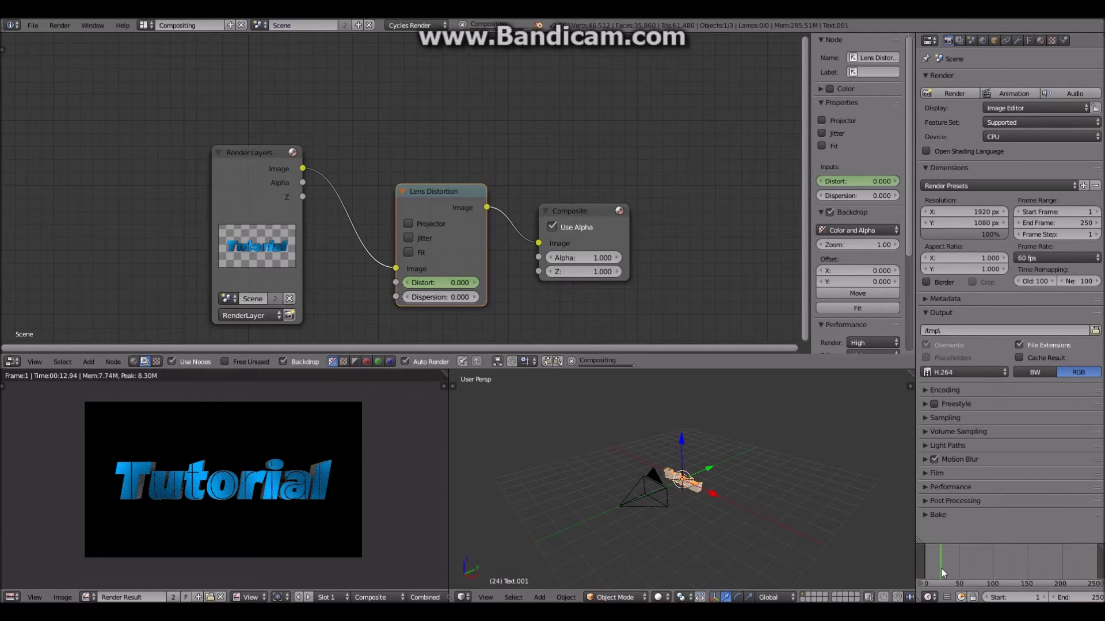
click(942, 569)
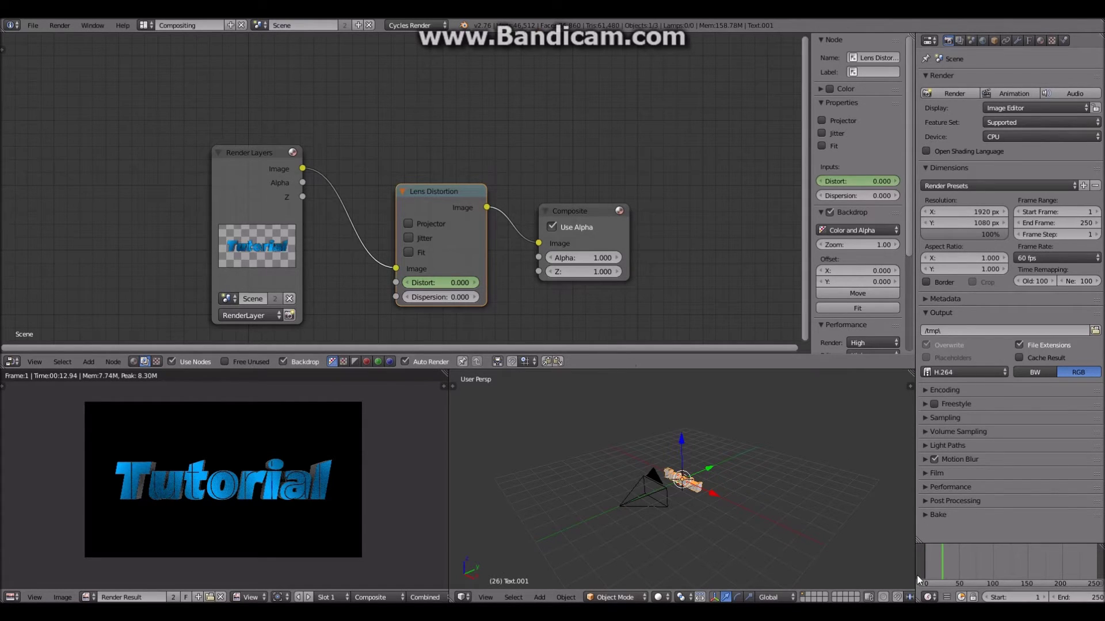
click(913, 575)
drag(915, 578, 673, 576)
mouse_move(915, 597)
mouse_down()
mouse_move(926, 597)
mouse_move(893, 599)
mouse_up()
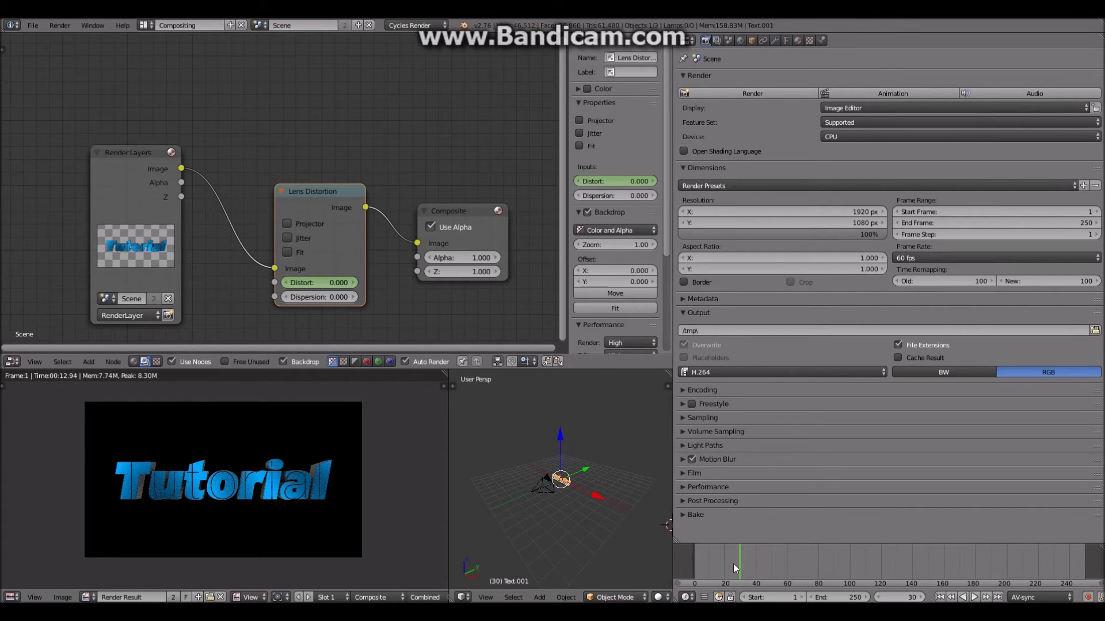
drag(717, 560, 724, 558)
Step: Set the Lens Distortion node's Distort to -0.4 and keyframe it at frame 20
click(350, 283)
text(0.0)
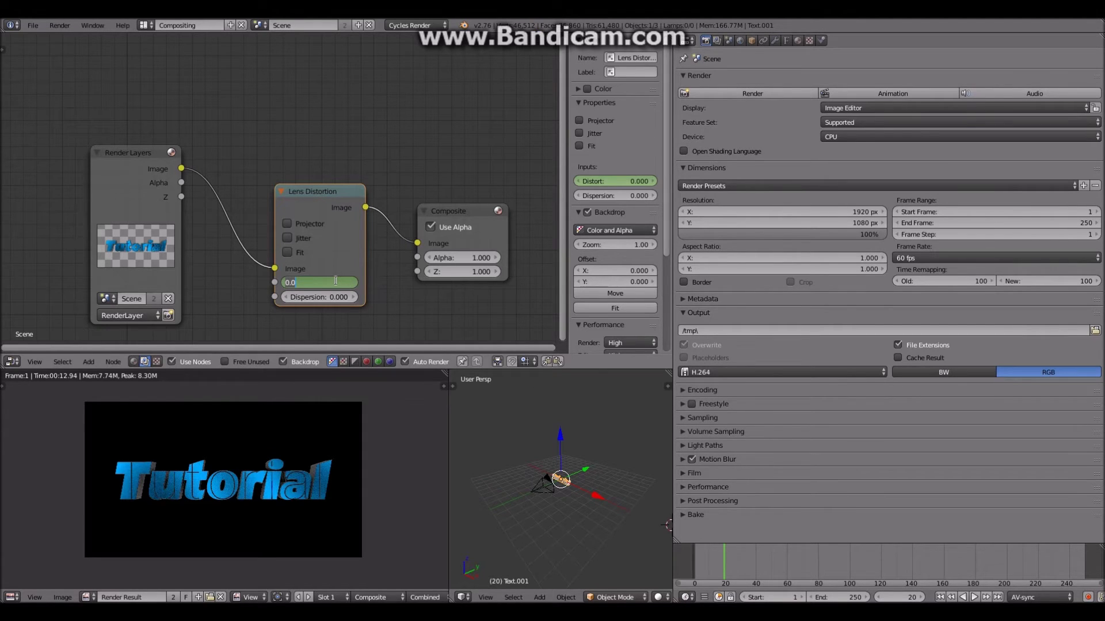
key(Return)
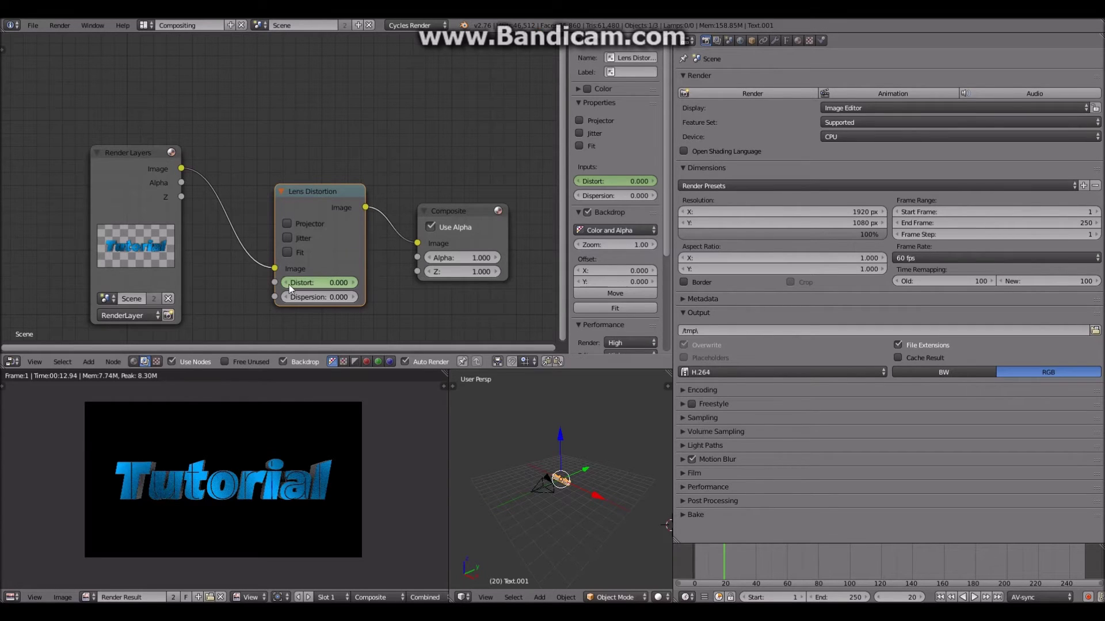
click(288, 285)
click(288, 285)
click(289, 285)
click(288, 286)
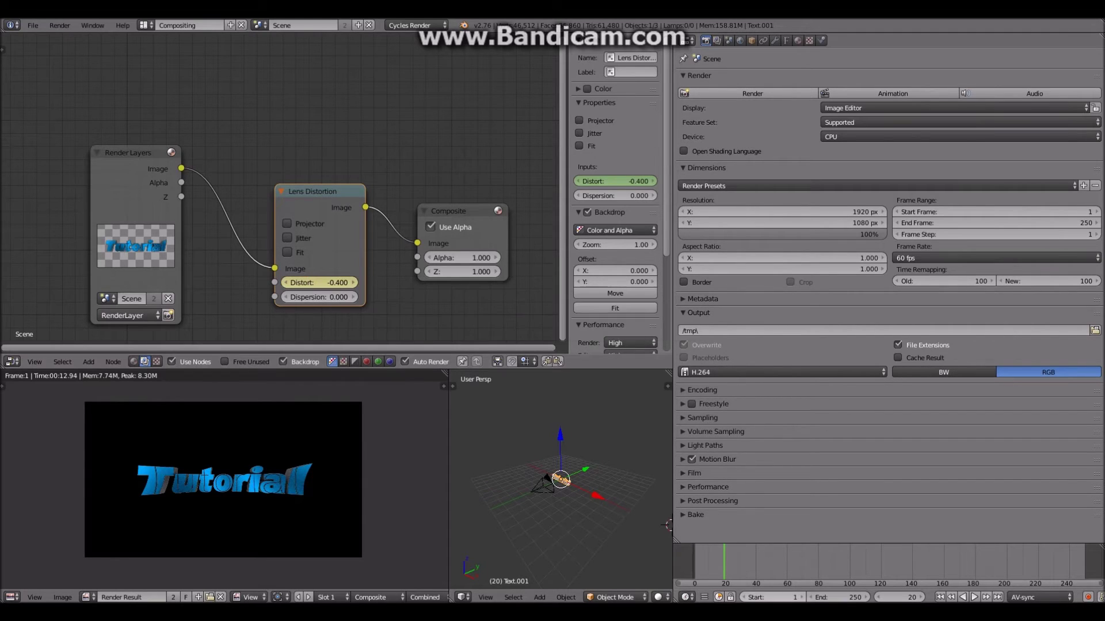
Step: Advance to frame 30, set Distort to -0.5 and keyframe it there
click(919, 598)
click(920, 598)
click(919, 598)
click(920, 598)
click(919, 597)
click(919, 598)
click(919, 597)
click(921, 597)
click(921, 597)
click(921, 598)
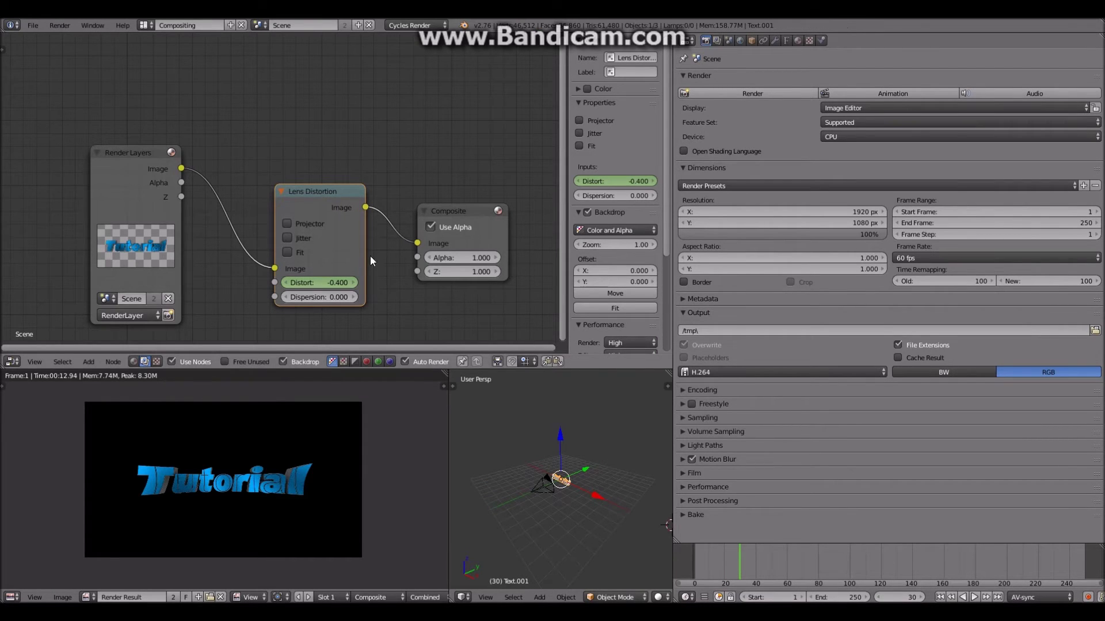
click(287, 282)
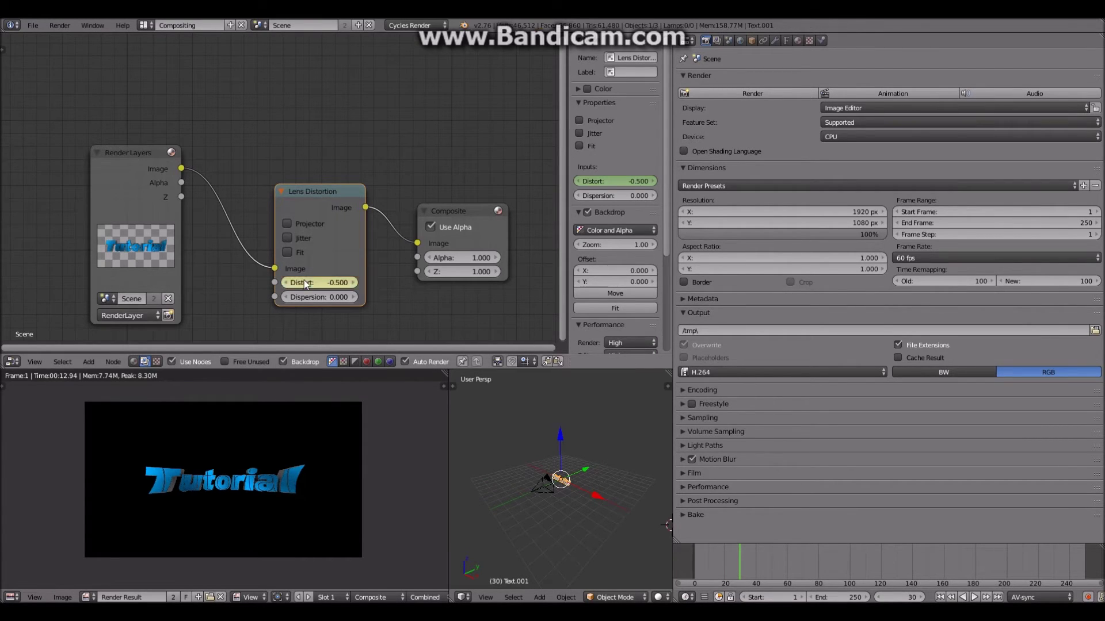
key(i)
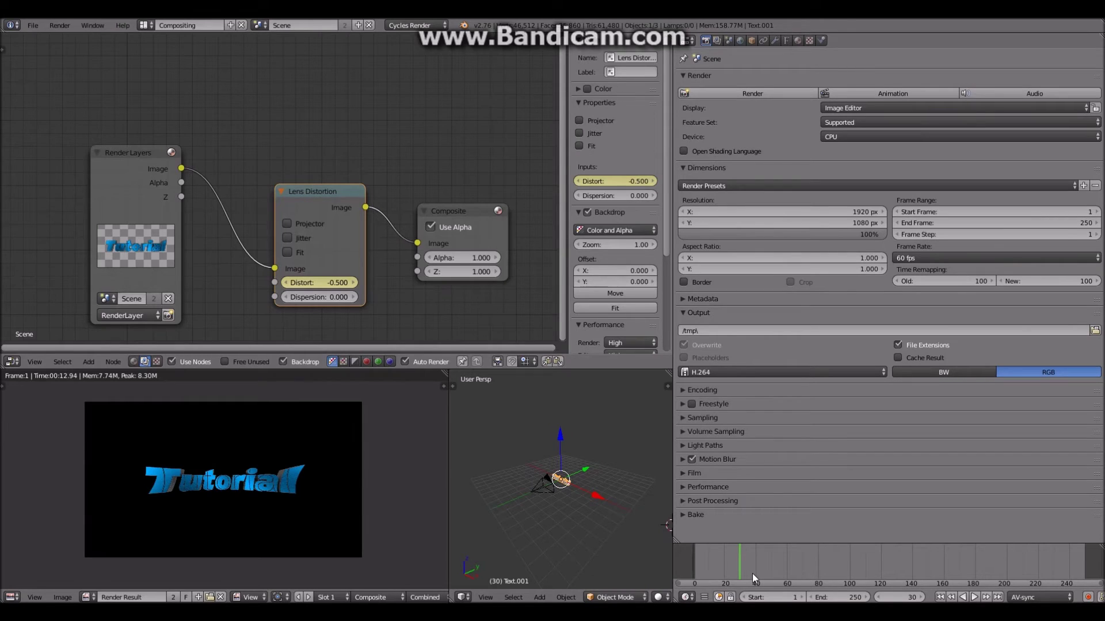
Step: Go to frame 50 and set the Lens Distortion node's Distort to 0
key(alt+a)
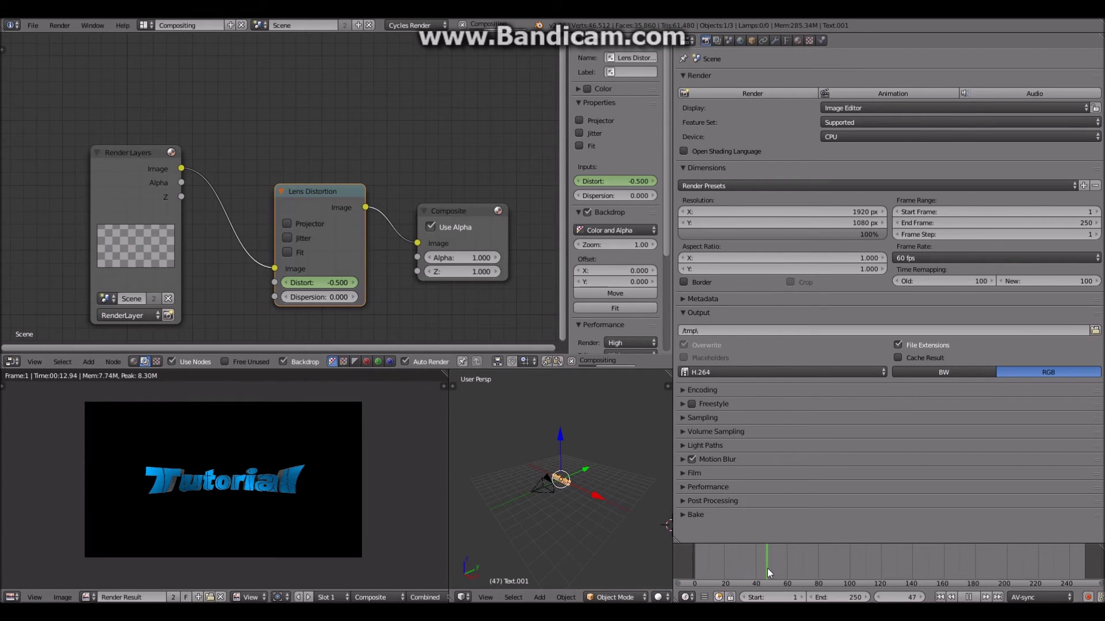
drag(768, 568, 772, 568)
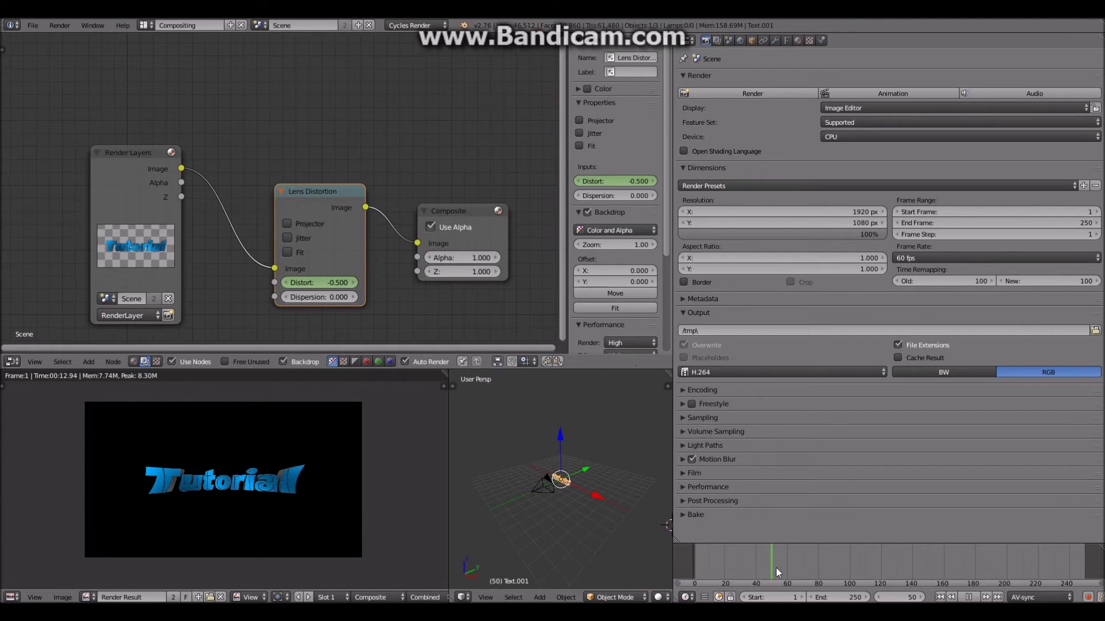
key(alt+a)
click(341, 281)
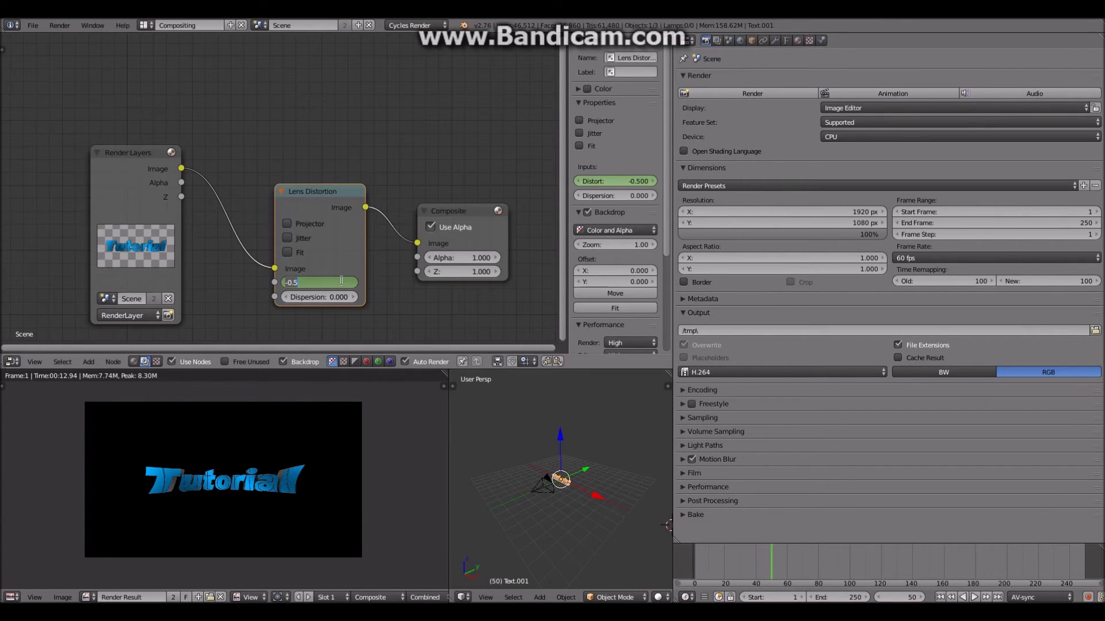
text(0)
key(Return)
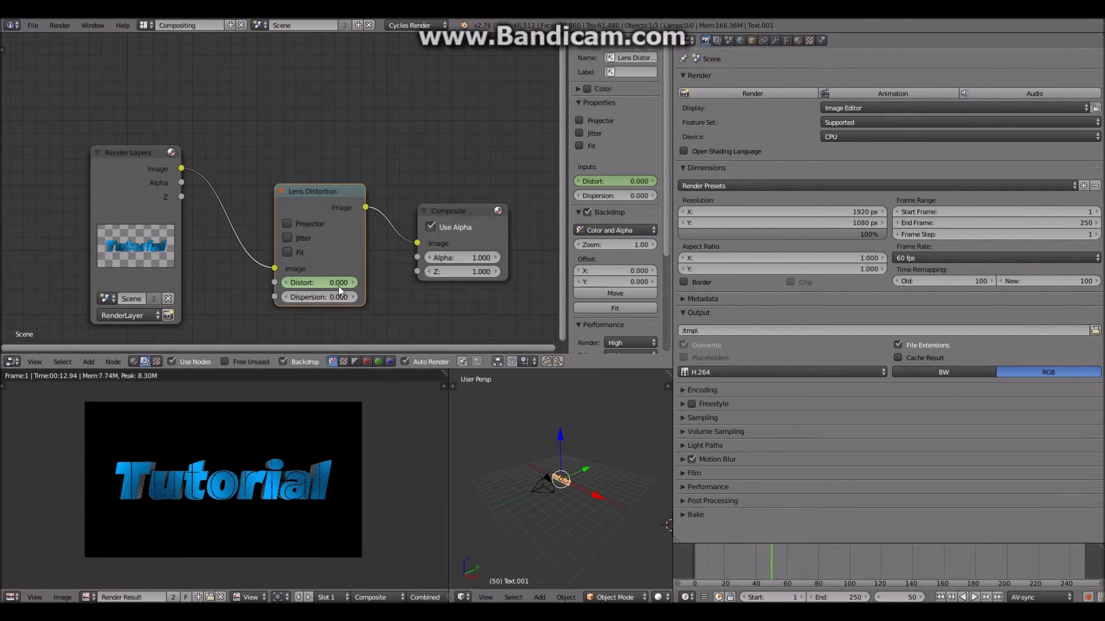
Step: Return to the start of the timeline and play back the distortion animation
drag(788, 562, 693, 555)
key(alt+a)
key(alt+a)
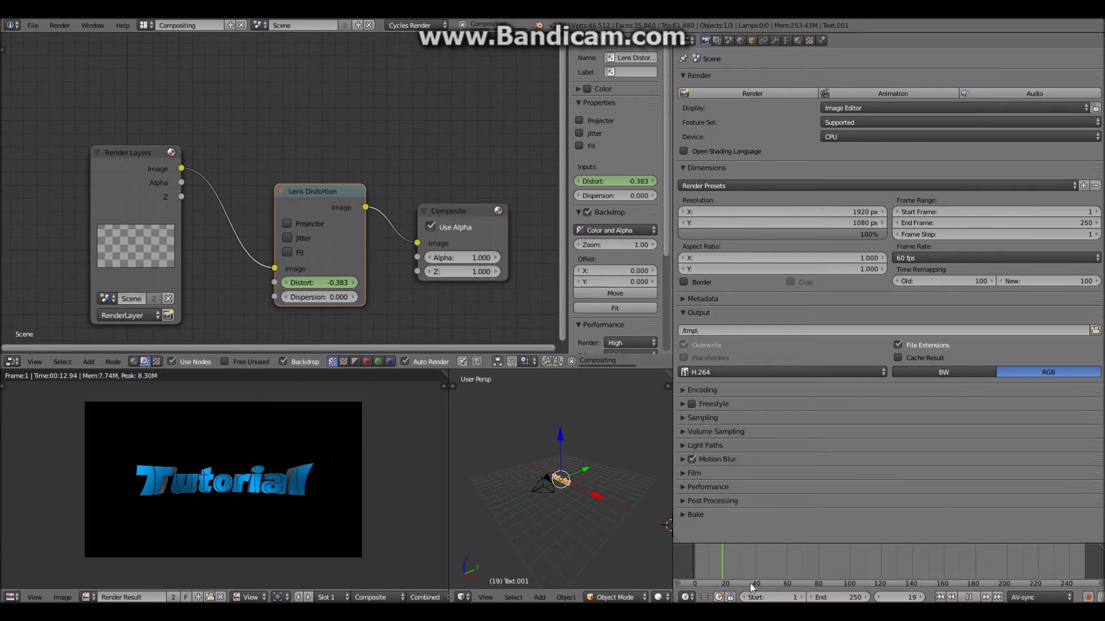
Step: At frame 20, enable Jitter on the Lens Distortion node, set Dispersion to 0.1 and keyframe it
click(920, 597)
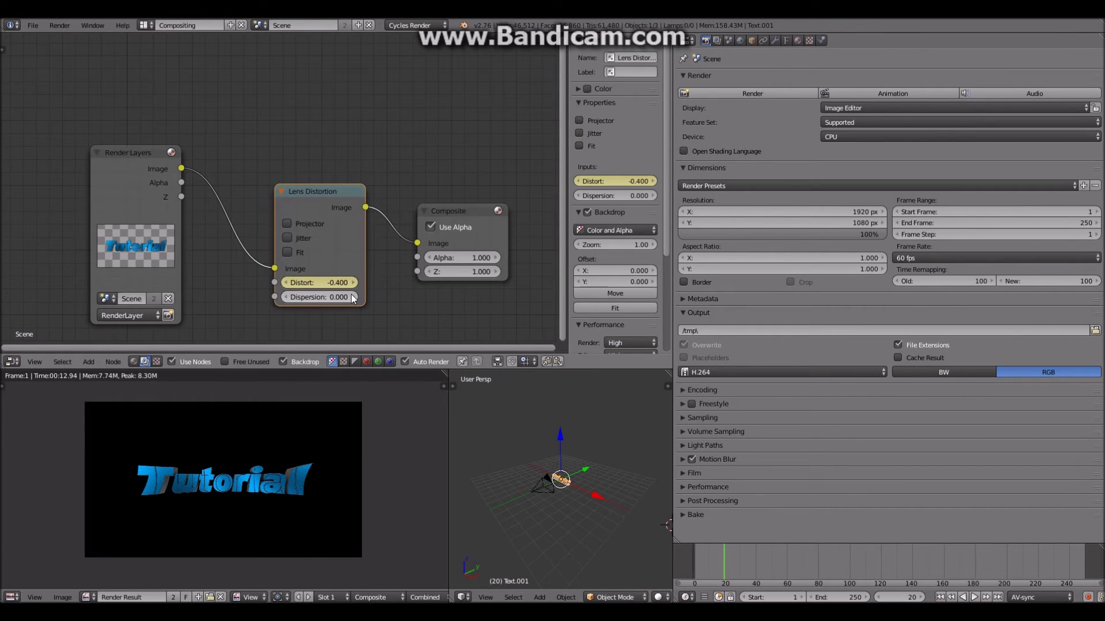
click(299, 237)
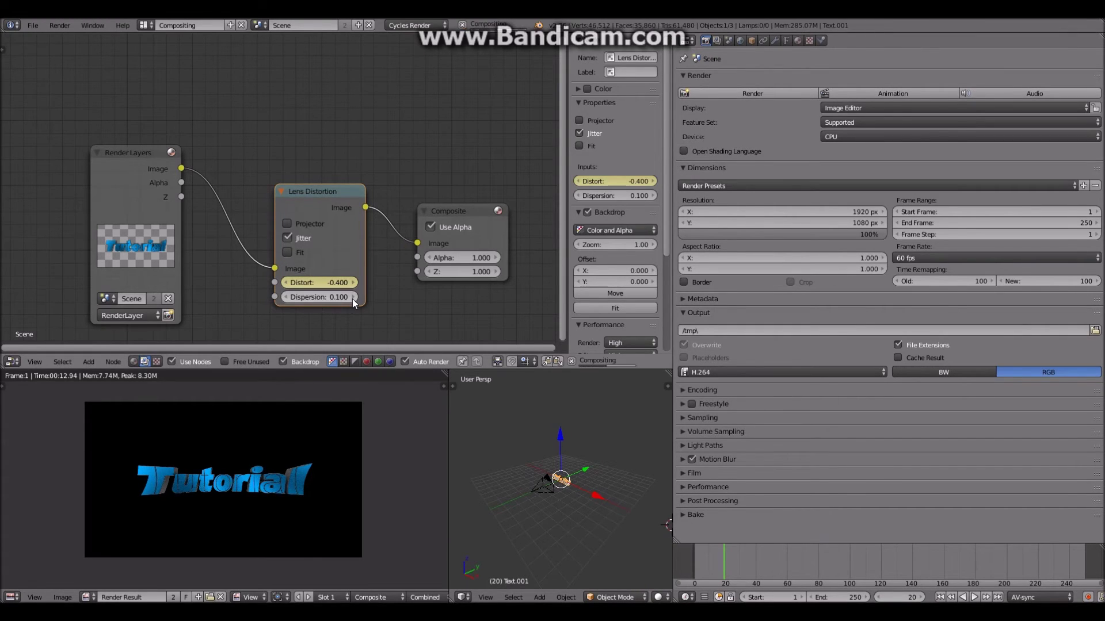
click(353, 298)
click(353, 298)
click(352, 299)
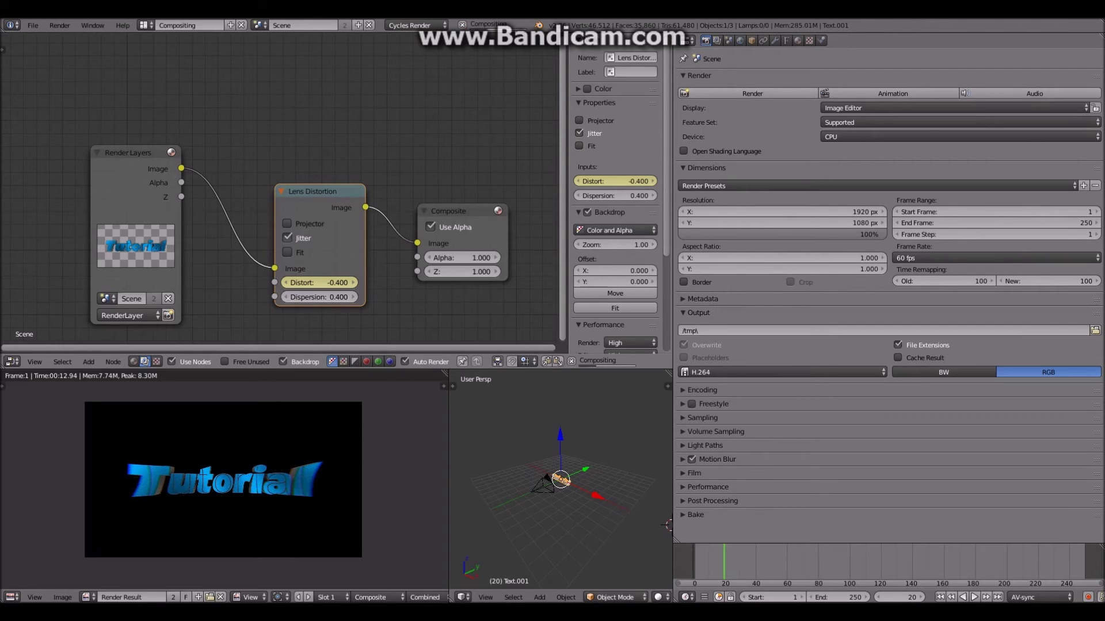
click(352, 299)
click(352, 299)
click(350, 298)
drag(347, 298, 282, 298)
click(354, 297)
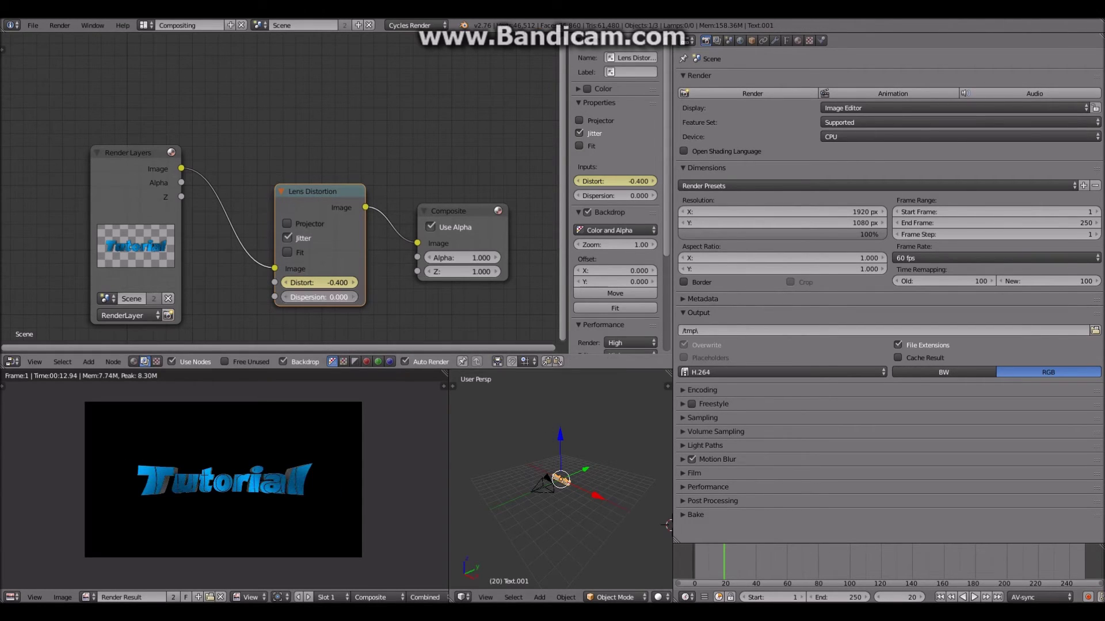
click(357, 296)
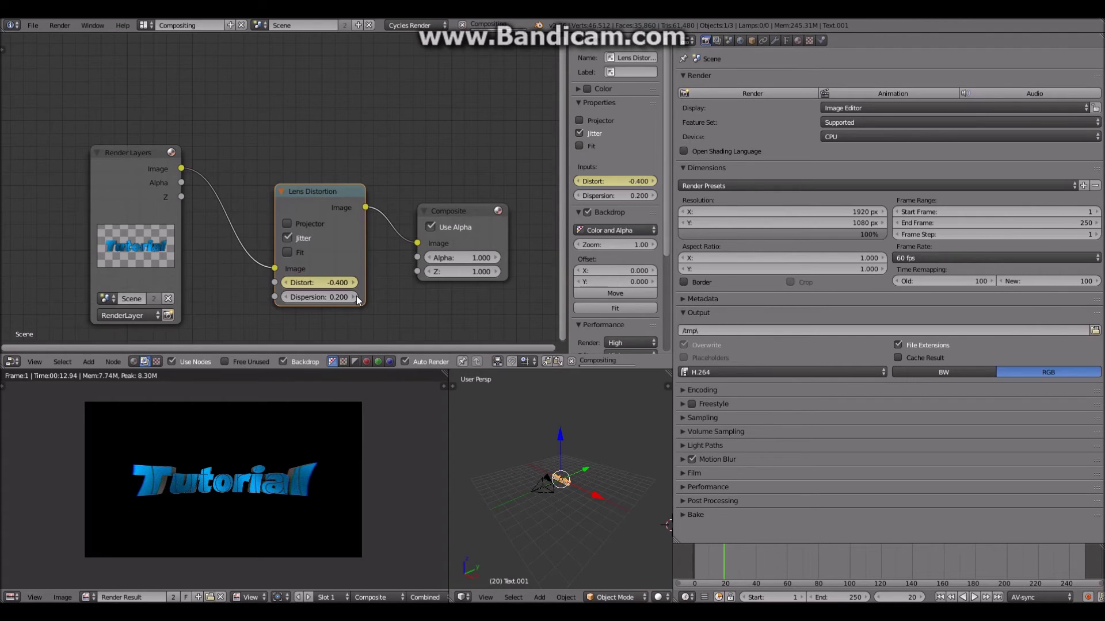
click(285, 297)
Step: Scrub through the first 30 or so frames to preview the animated lens distortion
click(705, 570)
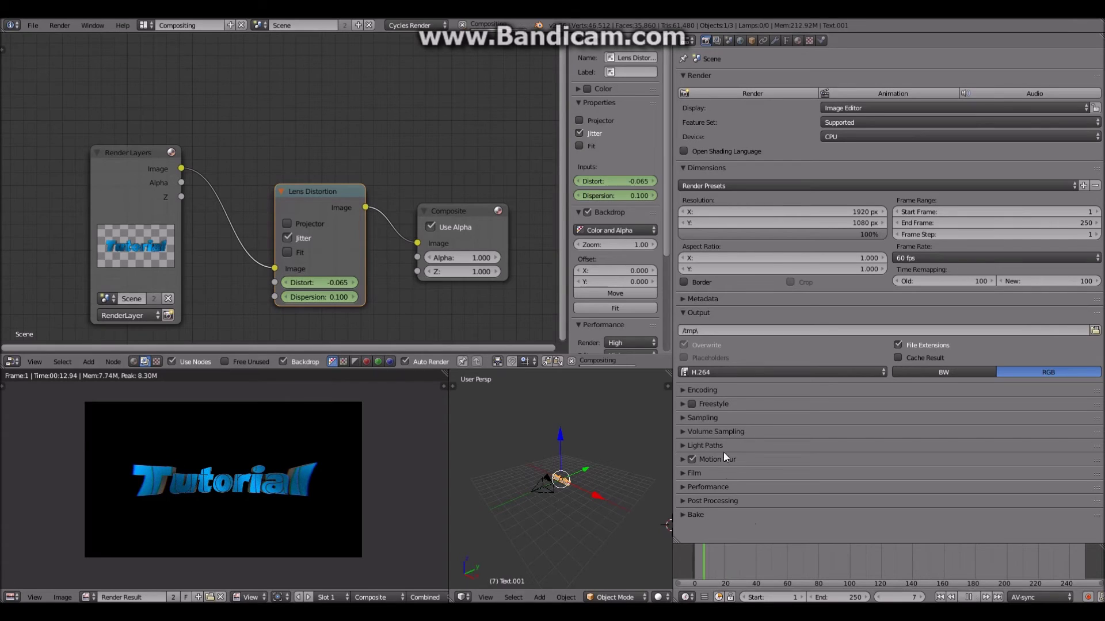
drag(705, 566, 743, 557)
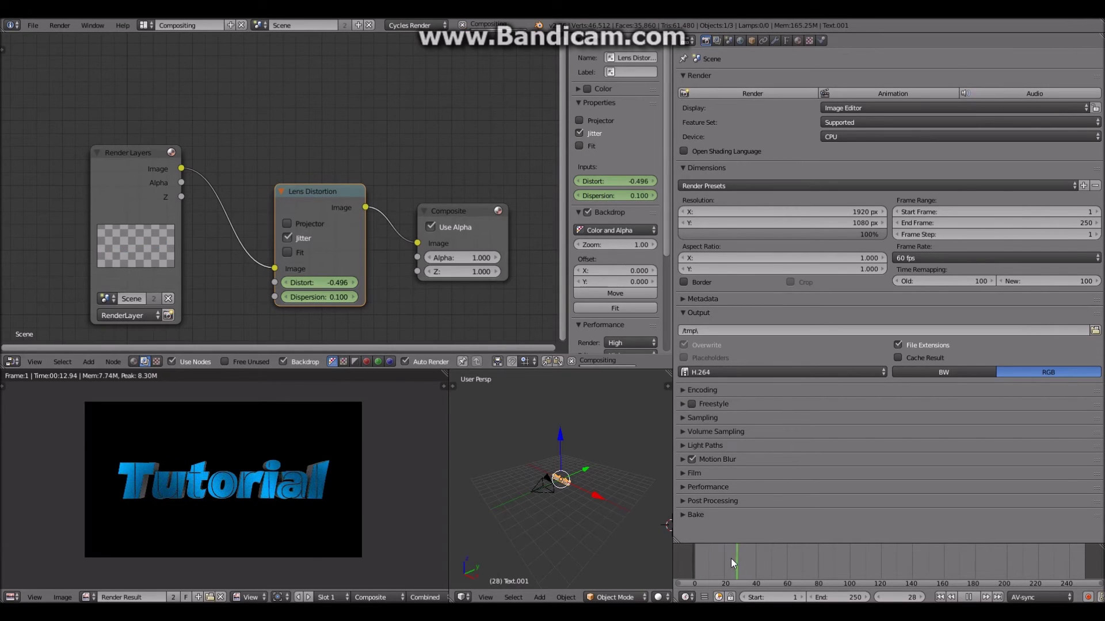
Step: At frame 30, set the Lens Distortion node's Dispersion to 0.2 and keyframe it
click(920, 597)
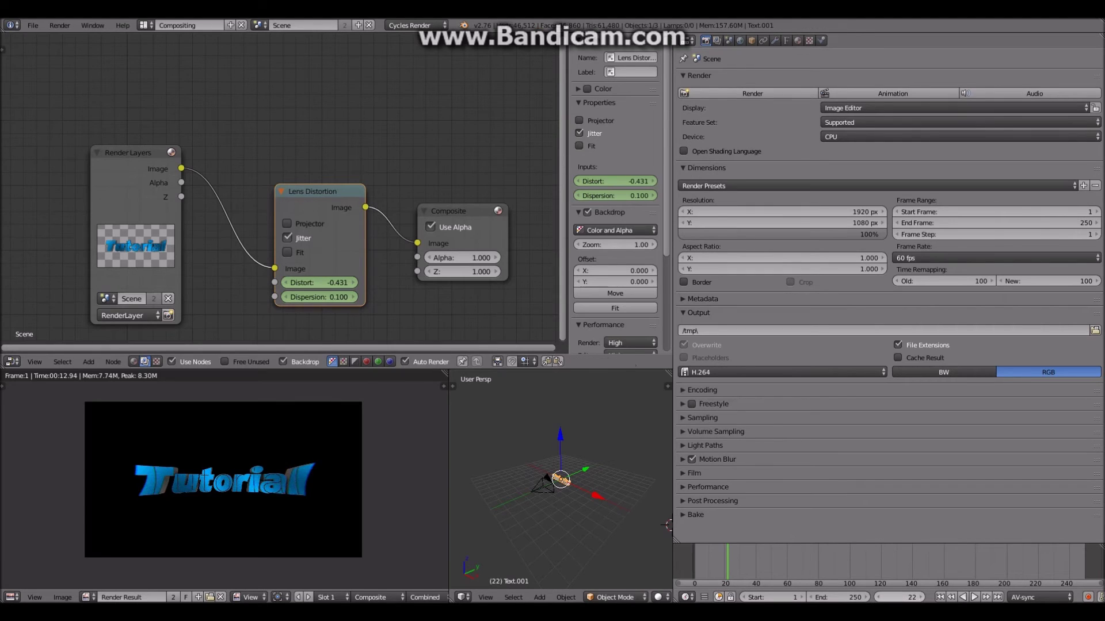
click(919, 596)
click(919, 597)
click(920, 596)
click(919, 596)
click(920, 597)
click(919, 597)
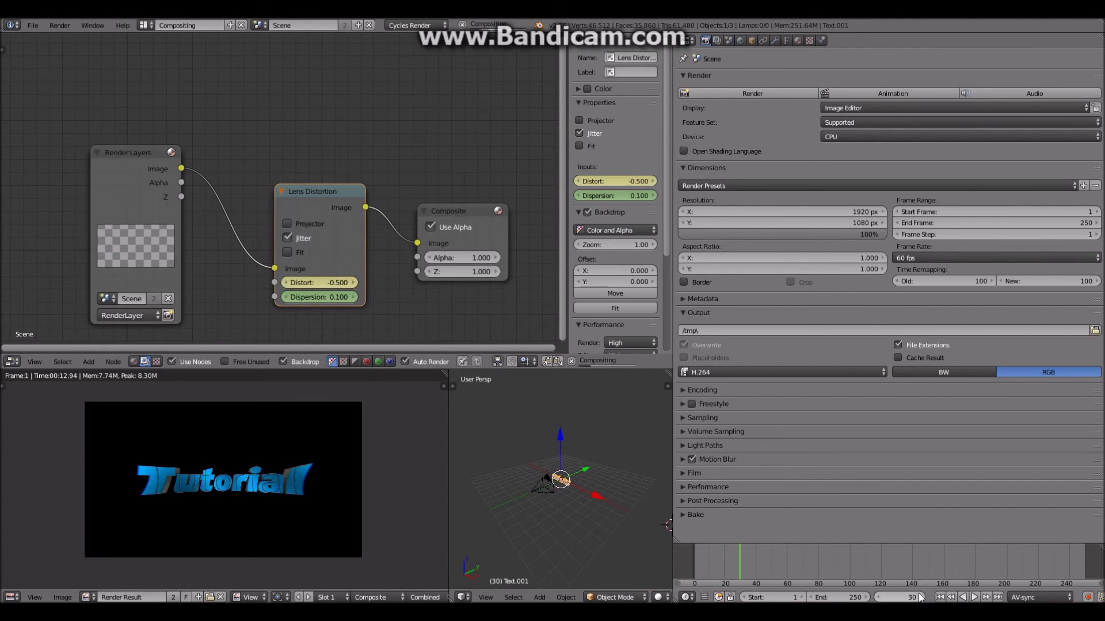
click(353, 297)
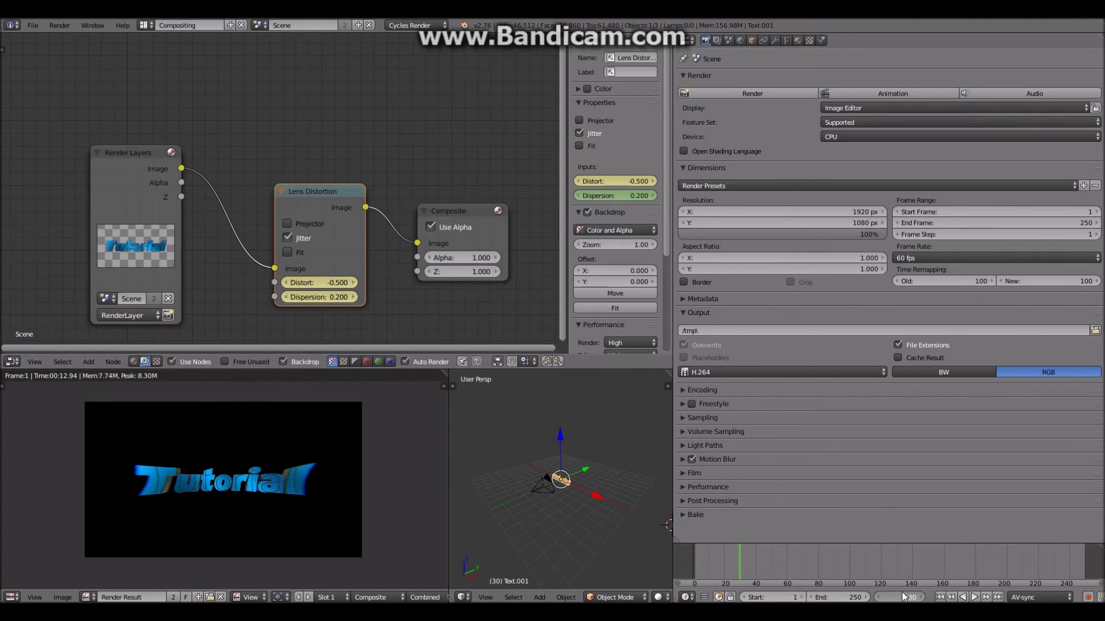
Step: At frame 50, set the Lens Distortion node's Dispersion to 0 and keyframe it
click(787, 570)
drag(775, 572, 772, 573)
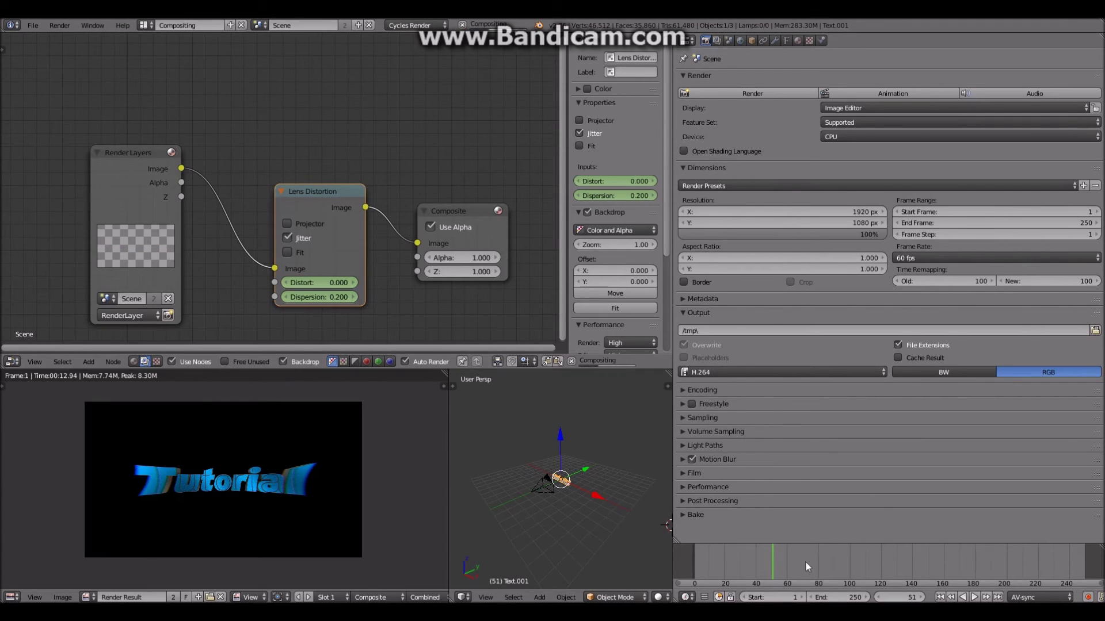
click(877, 596)
drag(337, 295, 282, 294)
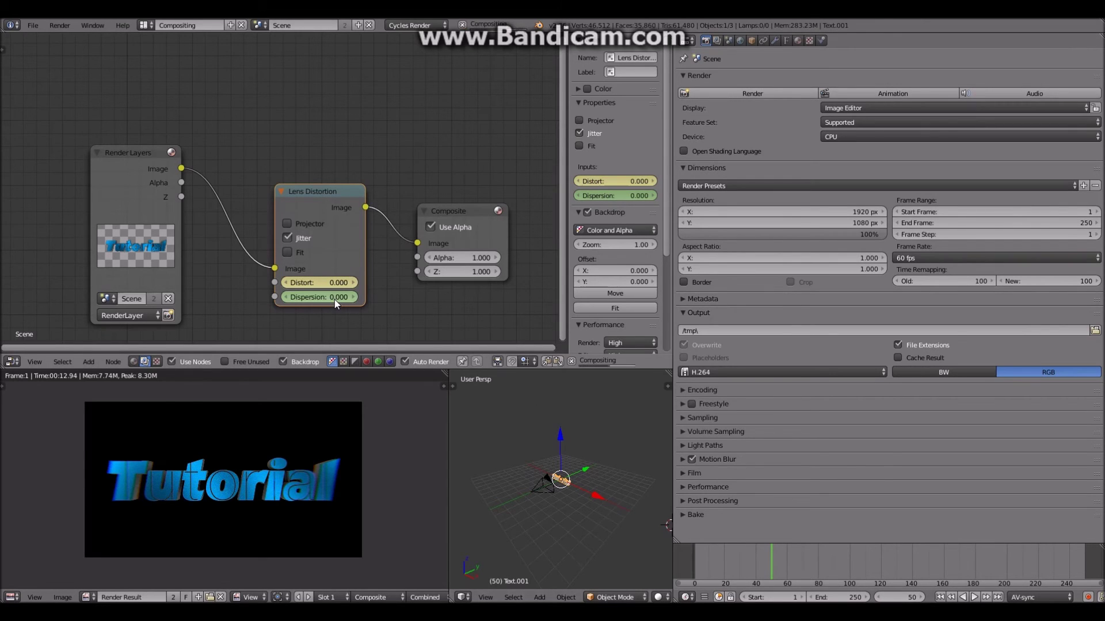
key(i)
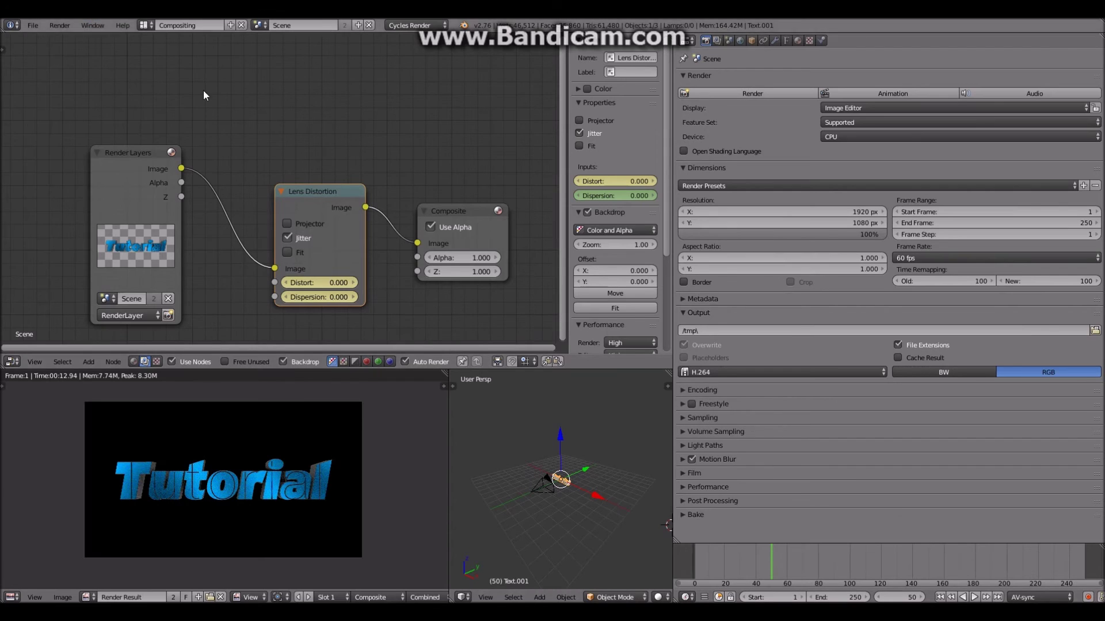
Step: Set the animation's end frame to 50
click(857, 596)
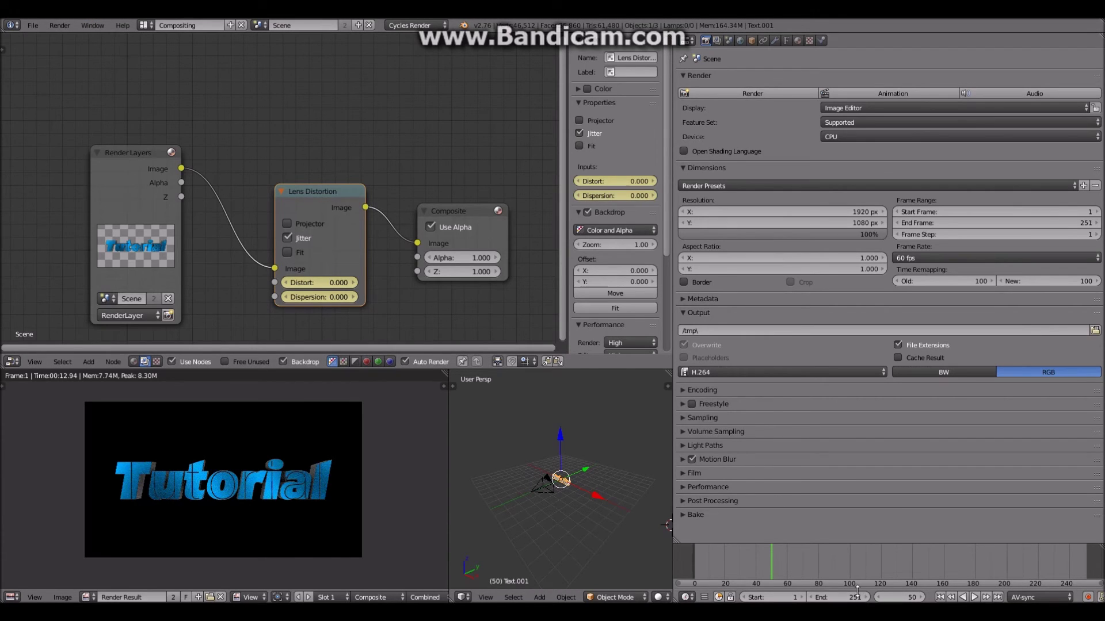
click(824, 598)
text(50)
key(Return)
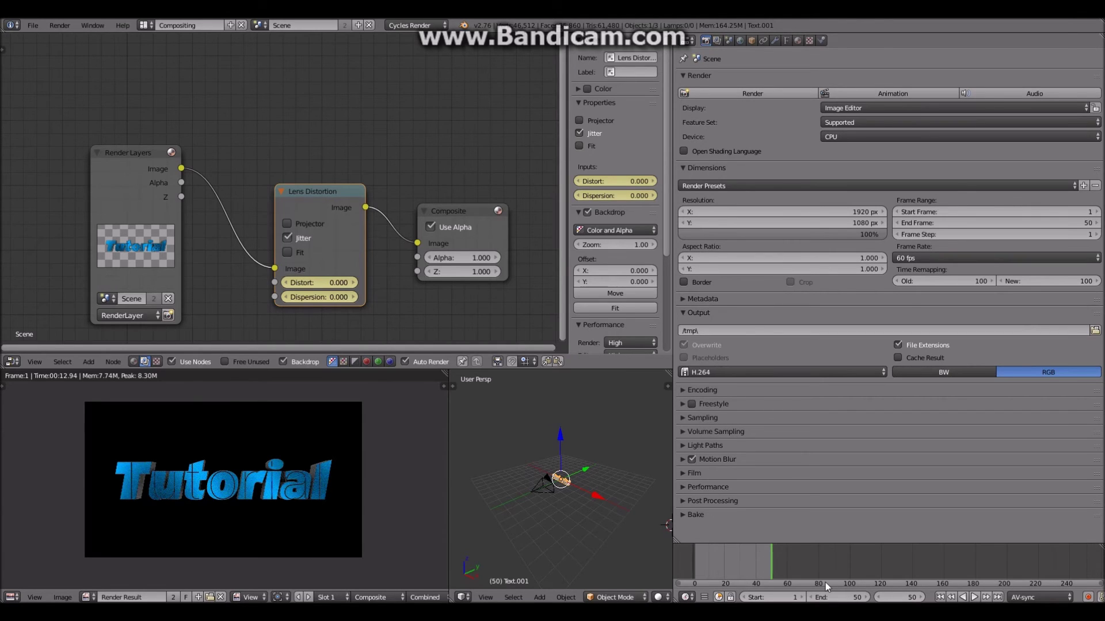
Step: Switch the screen layout from Compositing to Default
click(143, 26)
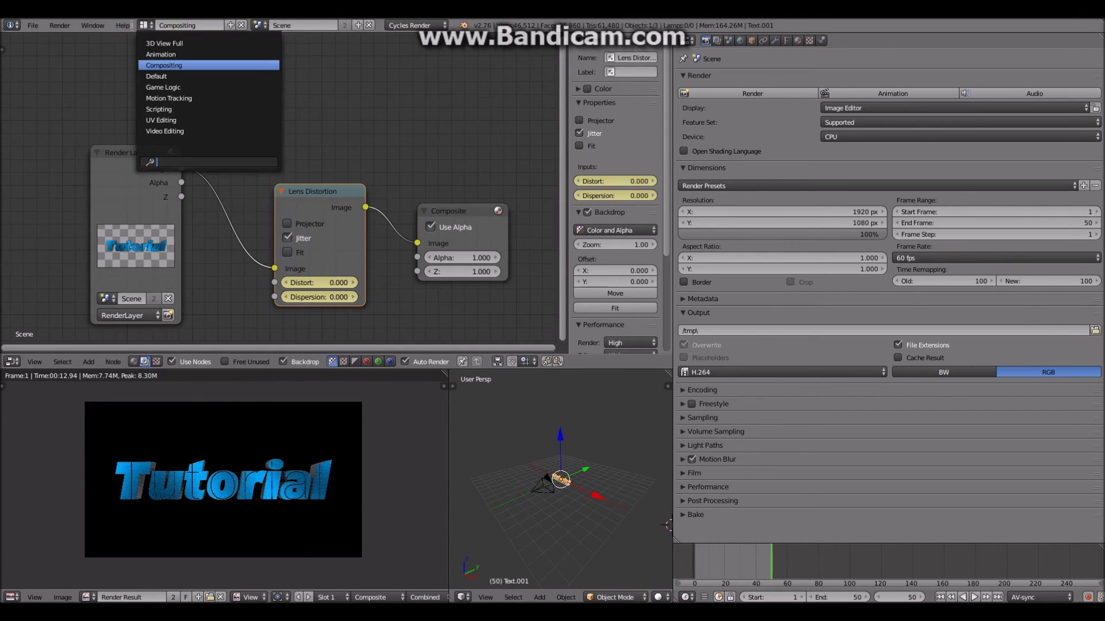
click(166, 87)
click(143, 24)
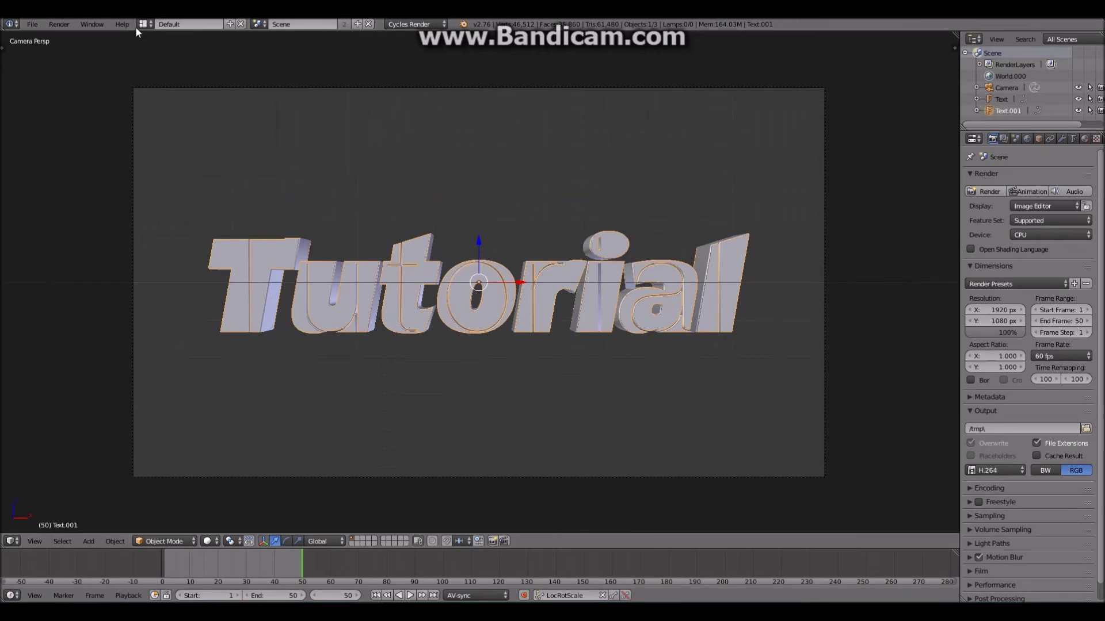
click(142, 25)
click(143, 26)
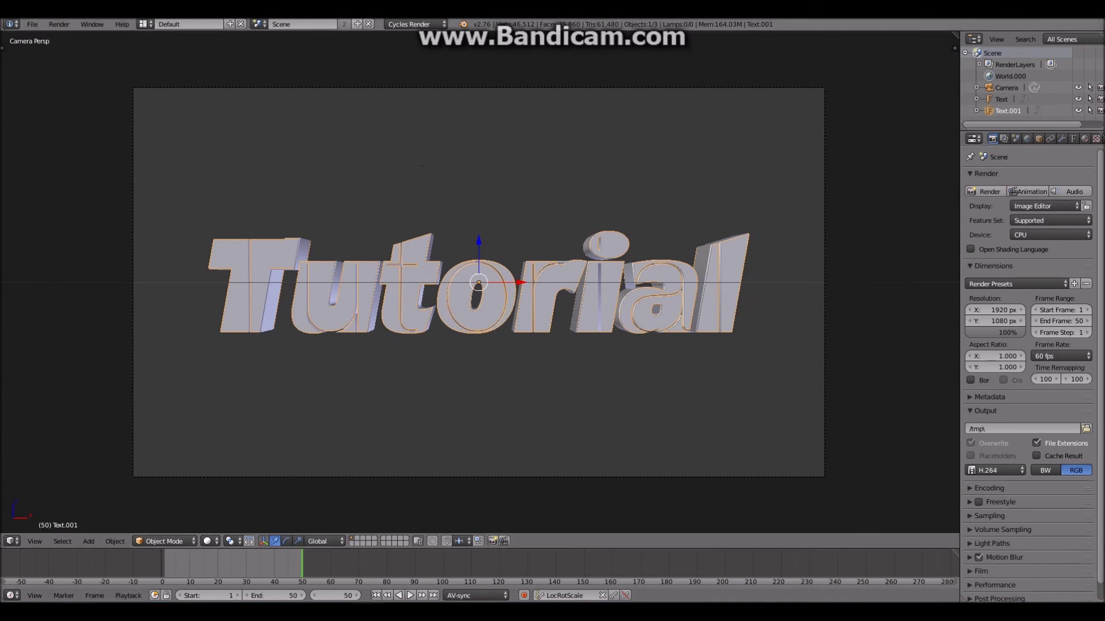
scroll(316, 502, down, 1)
scroll(315, 502, up, 1)
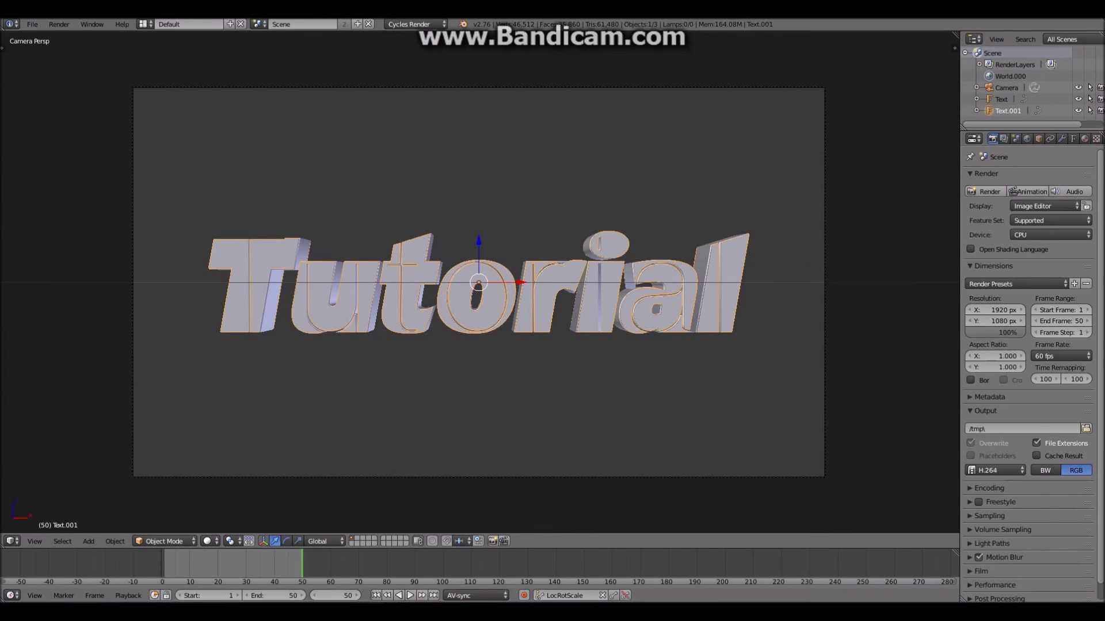